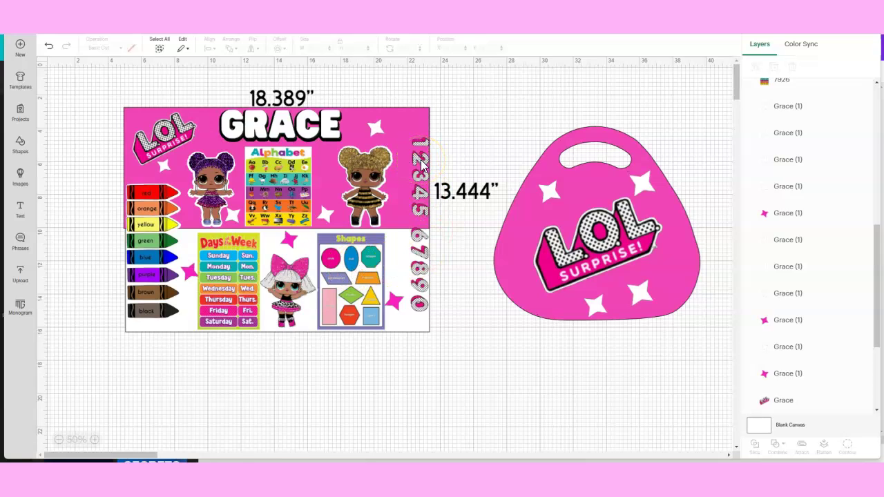
# - Nudge the bee doll image and move the 12345 numbers up along the table's right edge
pyautogui.click(372, 185)
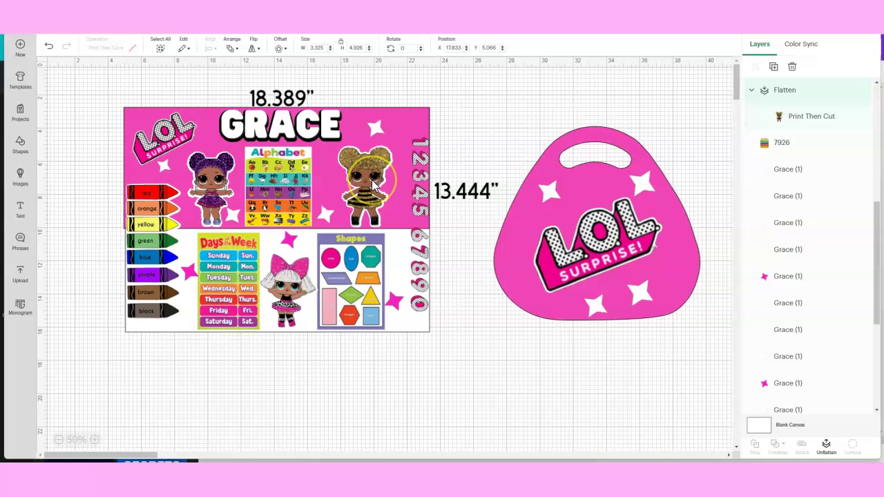
pyautogui.moveTo(373, 186)
pyautogui.mouseDown()
pyautogui.moveTo(383, 181)
pyautogui.moveTo(375, 180)
pyautogui.mouseUp()
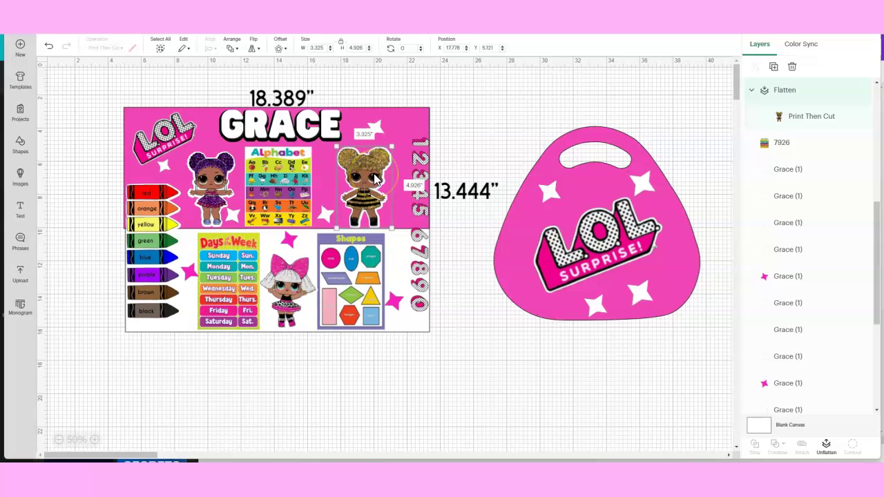
pyautogui.click(425, 148)
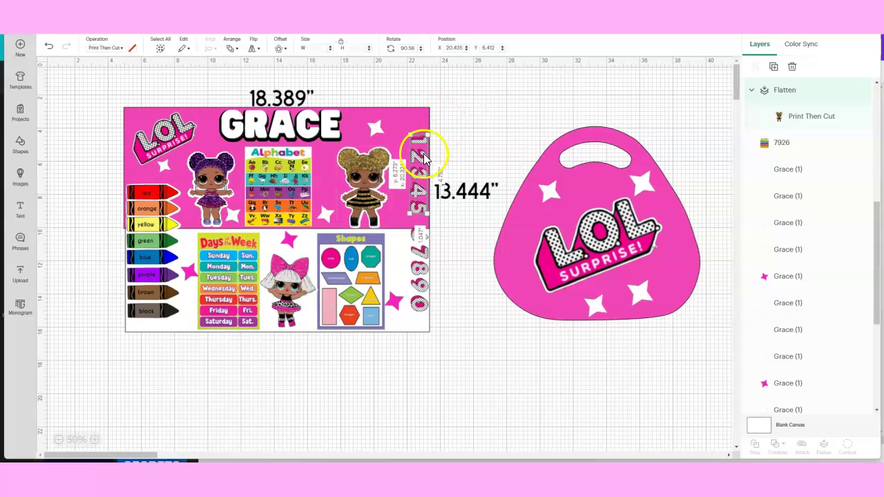
pyautogui.moveTo(408, 135)
pyautogui.mouseDown()
pyautogui.moveTo(410, 142)
pyautogui.moveTo(408, 128)
pyautogui.mouseUp()
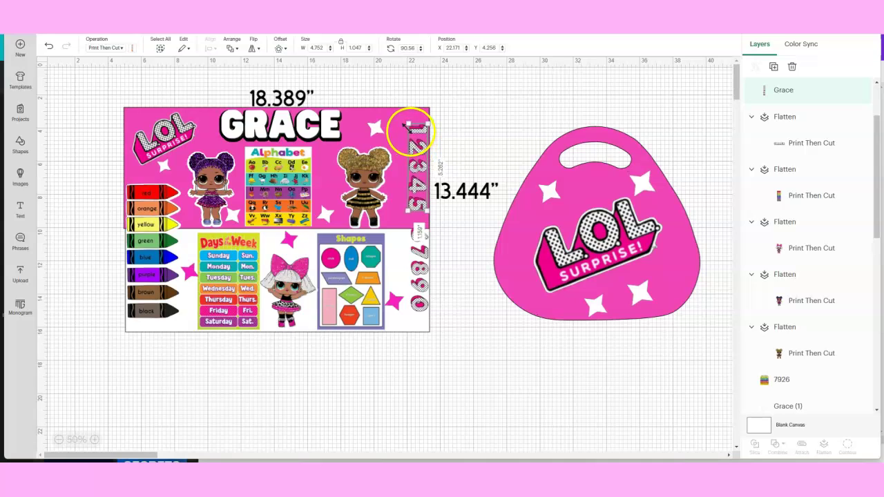
pyautogui.click(468, 134)
# - Duplicate the 67890 number strip and enlarge the copy slightly with the corner handle
pyautogui.click(415, 237)
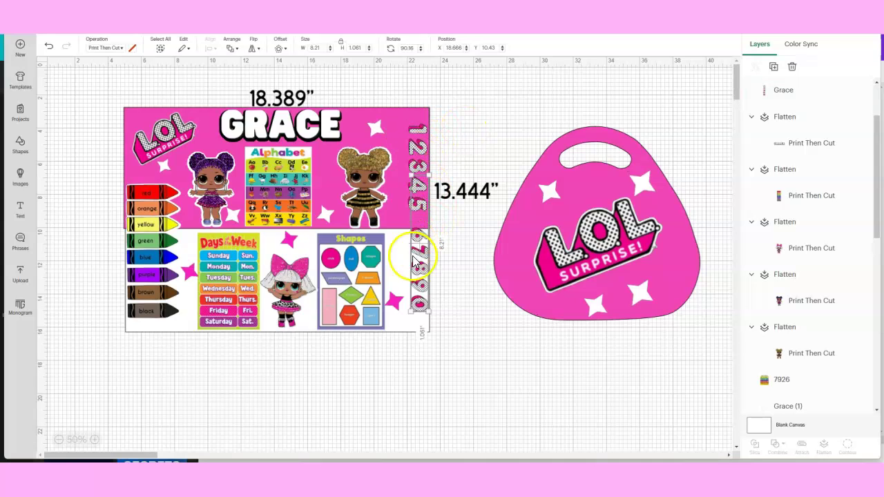
pyautogui.hotkey('ctrl', 'd')
pyautogui.moveTo(423, 310); pyautogui.dragTo(410, 325)
pyautogui.click(453, 297)
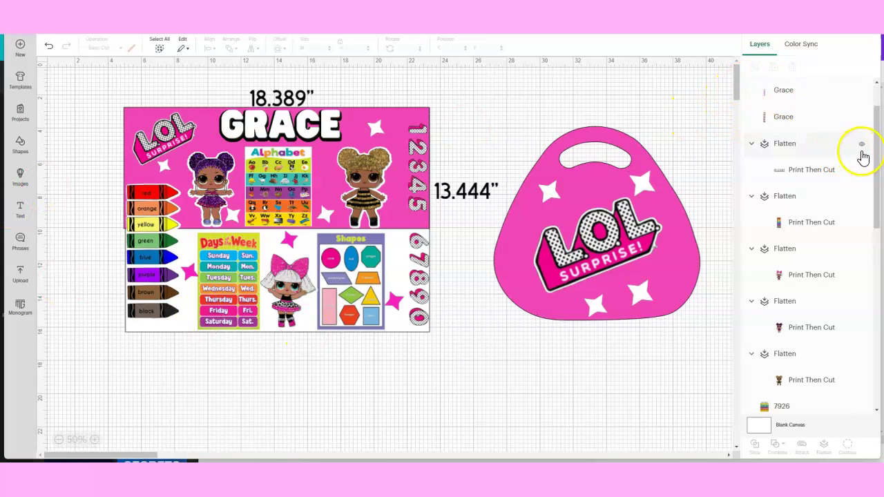
pyautogui.moveTo(876, 147); pyautogui.dragTo(881, 334)
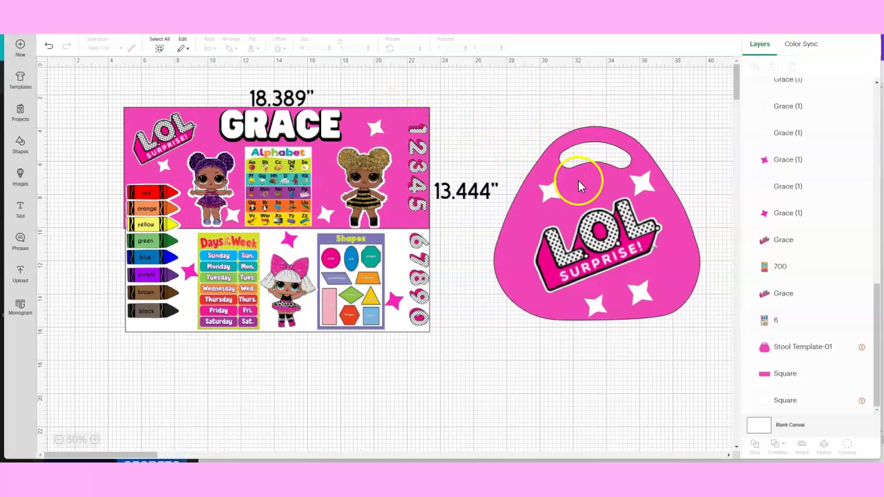
# - Drag aside and Cut the bag shape, then the pink and white background rectangles
pyautogui.moveTo(579, 186); pyautogui.dragTo(566, 129)
pyautogui.rightClick(568, 129)
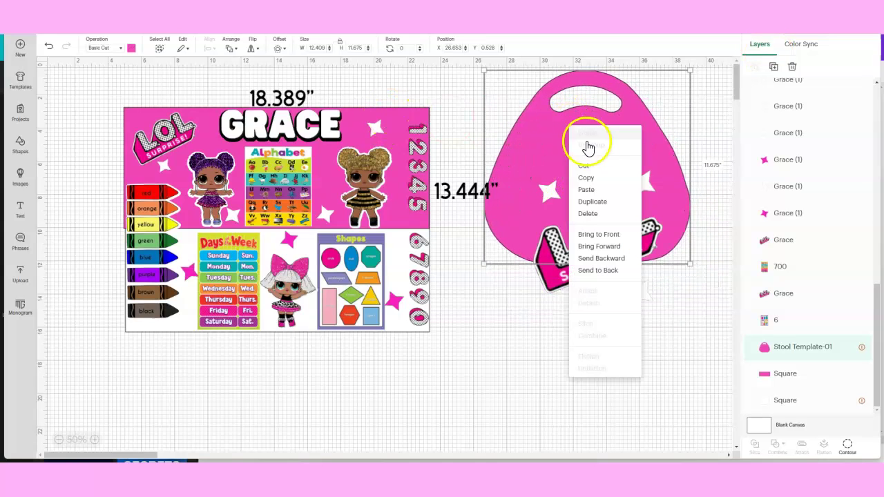
pyautogui.click(595, 168)
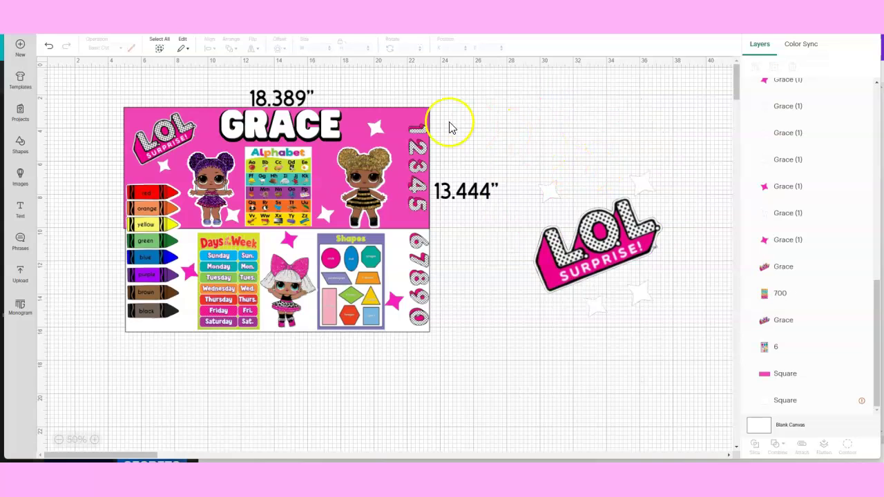
pyautogui.moveTo(415, 112); pyautogui.dragTo(610, 102)
pyautogui.rightClick(598, 104)
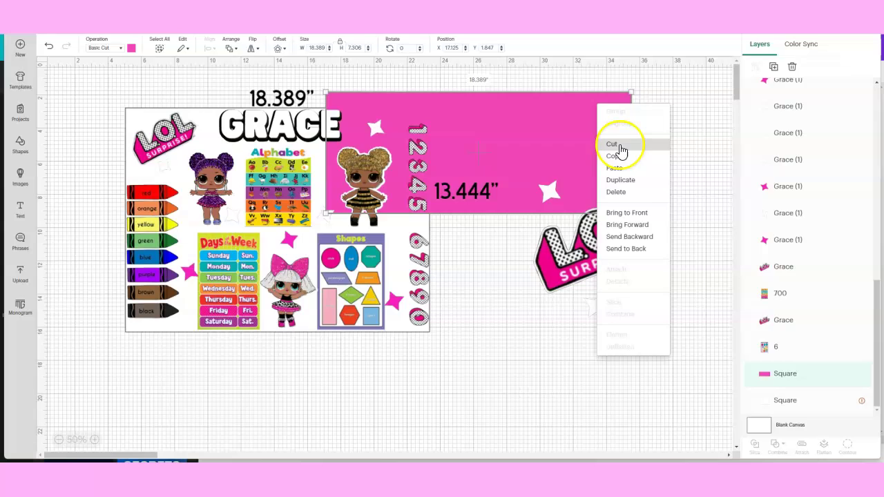
pyautogui.click(612, 145)
pyautogui.moveTo(401, 118); pyautogui.dragTo(588, 103)
pyautogui.rightClick(588, 104)
pyautogui.click(622, 147)
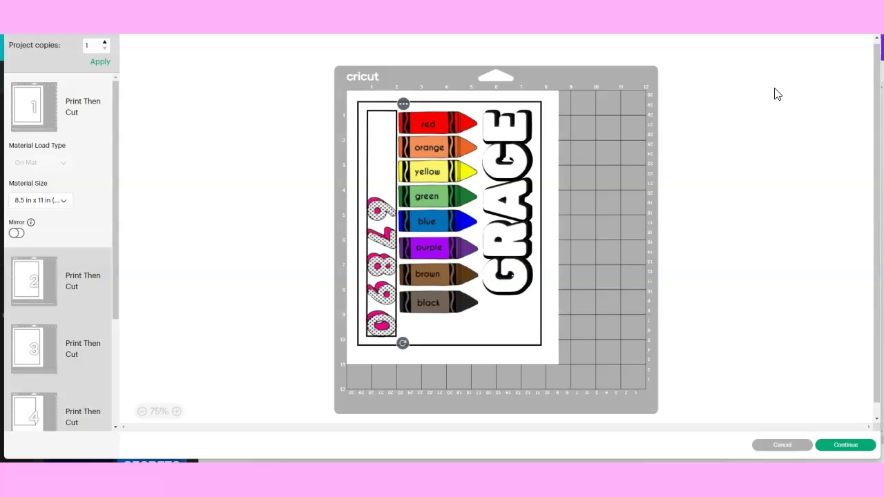
# - On mat 1, select GRACE and the crayon group and shift the crayons slightly
pyautogui.click(502, 246)
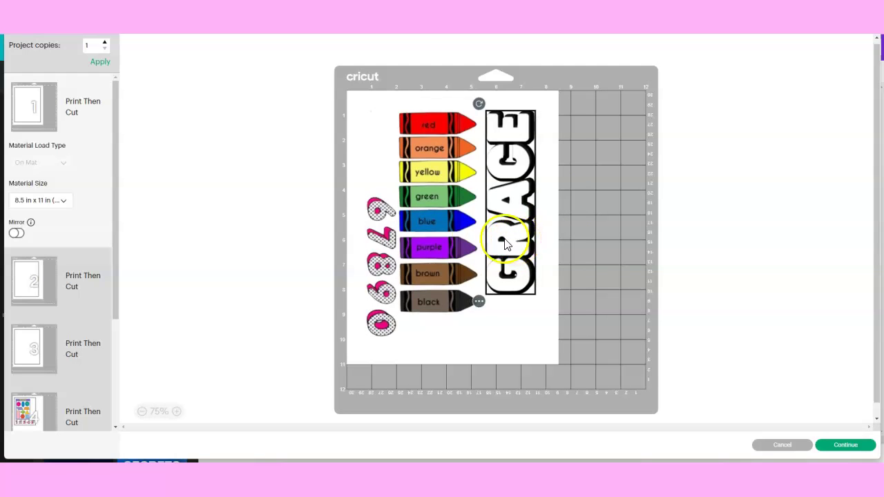
pyautogui.click(464, 237)
pyautogui.moveTo(464, 236)
pyautogui.mouseDown()
pyautogui.moveTo(430, 223)
pyautogui.moveTo(424, 256)
pyautogui.moveTo(434, 296)
pyautogui.moveTo(464, 314)
pyautogui.moveTo(450, 256)
pyautogui.moveTo(462, 227)
pyautogui.mouseUp()
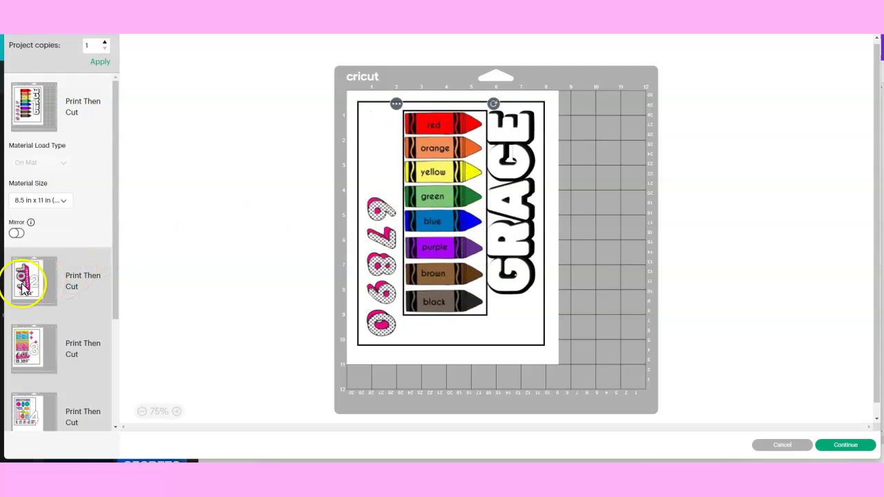
# - On the LOL mat 2, move the upper star down beside the logo
pyautogui.click(28, 279)
pyautogui.click(503, 200)
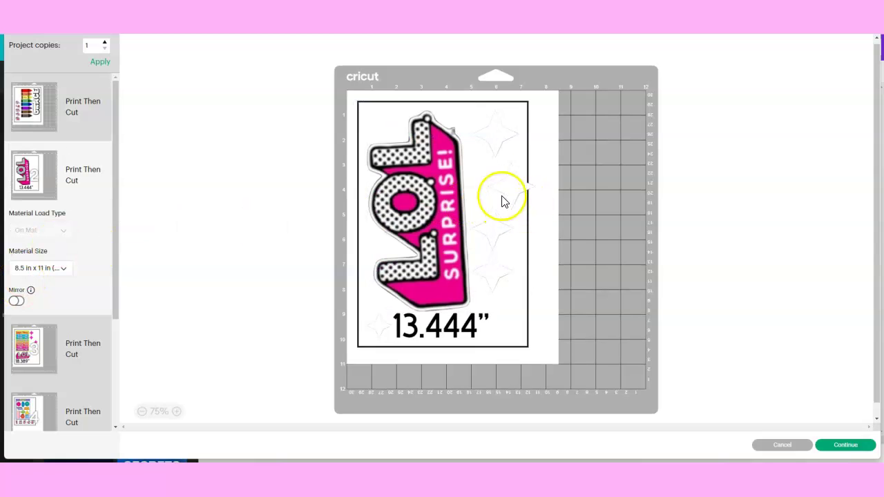
pyautogui.click(511, 171)
pyautogui.click(533, 128)
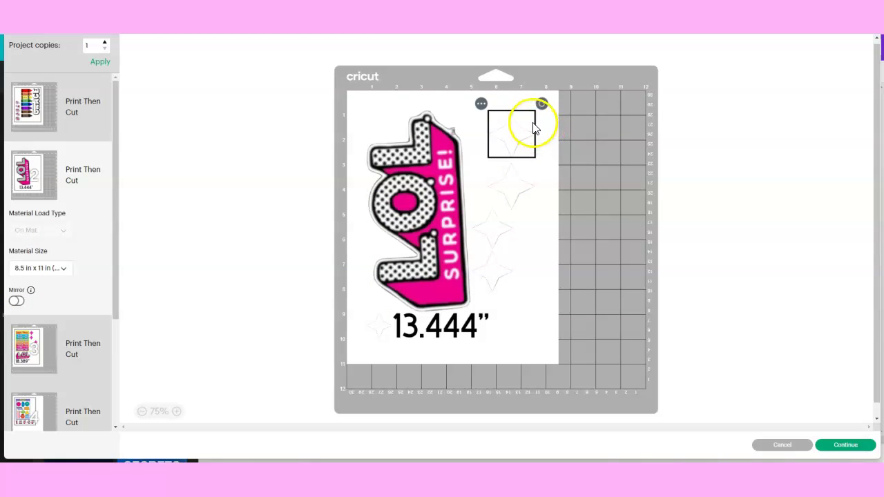
pyautogui.moveTo(532, 129); pyautogui.dragTo(523, 286)
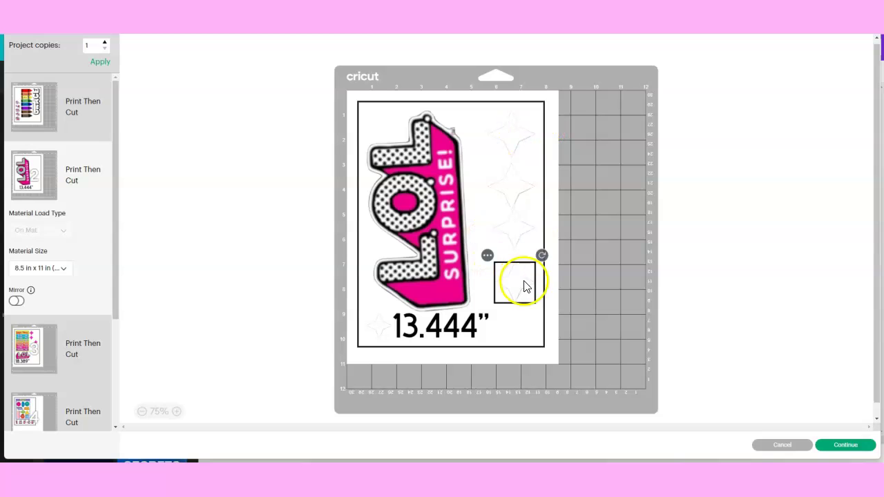
pyautogui.click(449, 266)
pyautogui.click(464, 329)
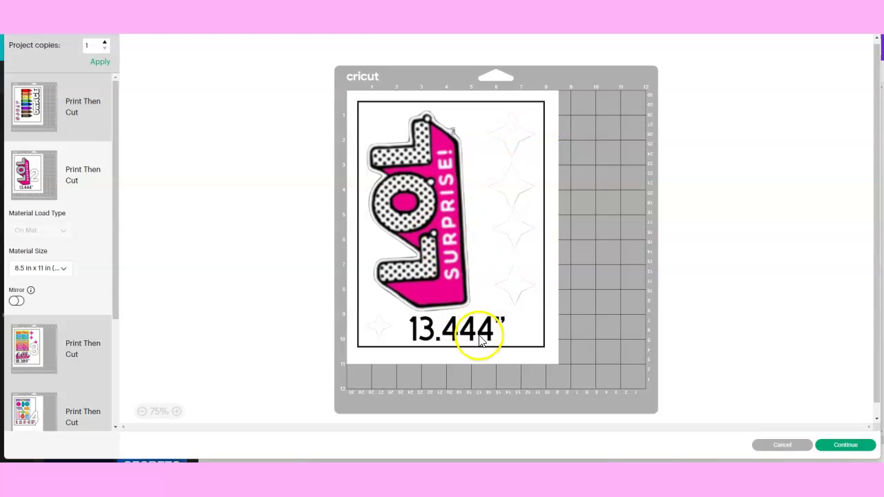
# - On mat 4, place the 12345 numbers below the Shapes chart and shift the chart right
pyautogui.scroll(-2, 39, 337)
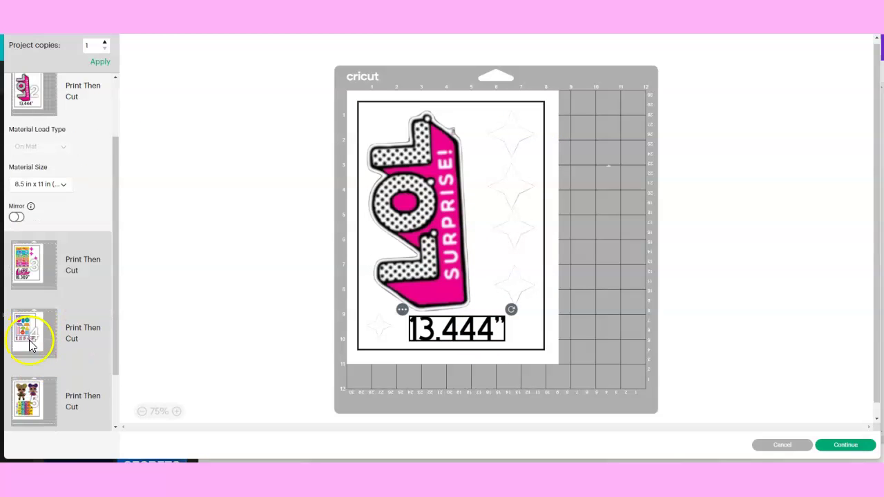
pyautogui.scroll(-1, 31, 333)
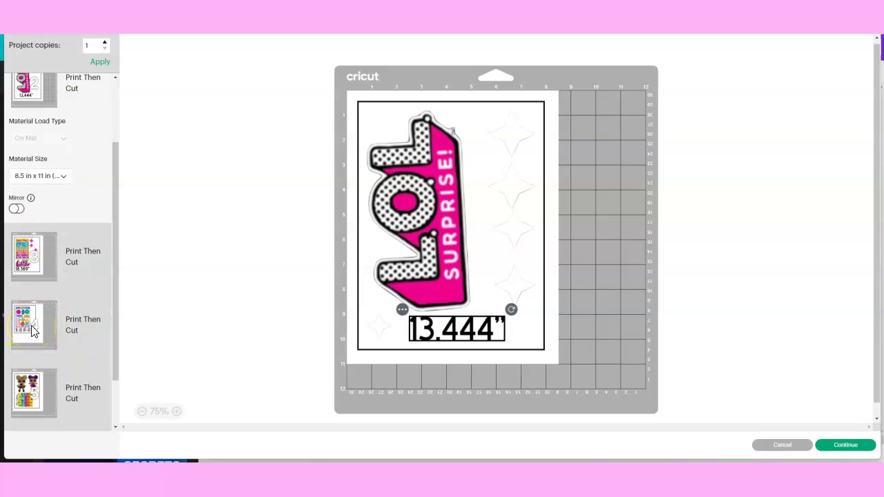
pyautogui.click(31, 332)
pyautogui.click(419, 325)
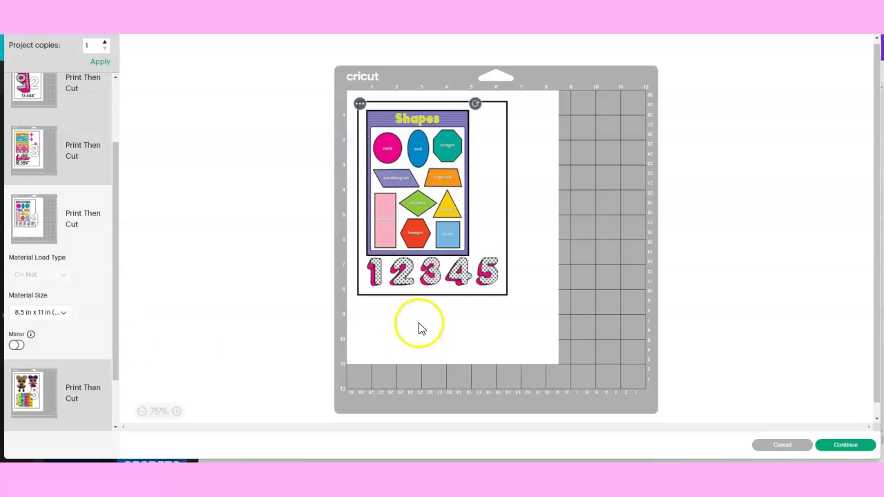
pyautogui.moveTo(460, 272); pyautogui.dragTo(460, 312)
pyautogui.click(434, 232)
pyautogui.moveTo(434, 232); pyautogui.dragTo(452, 239)
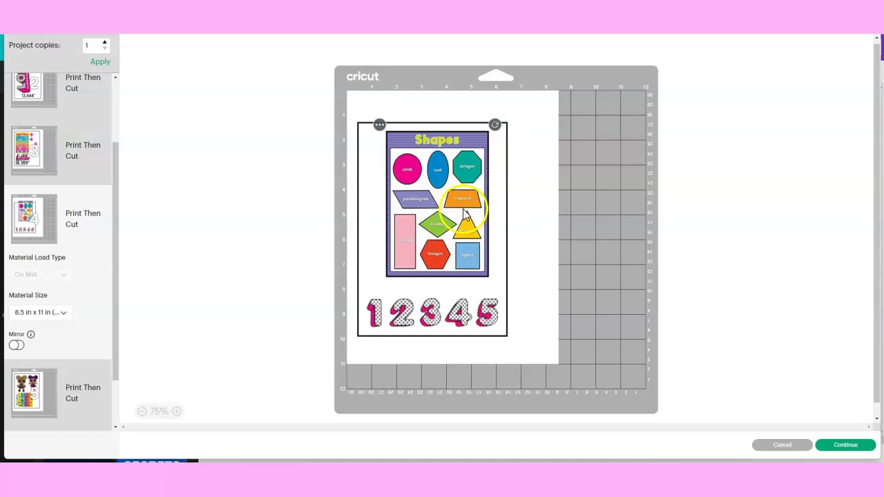
pyautogui.click(497, 161)
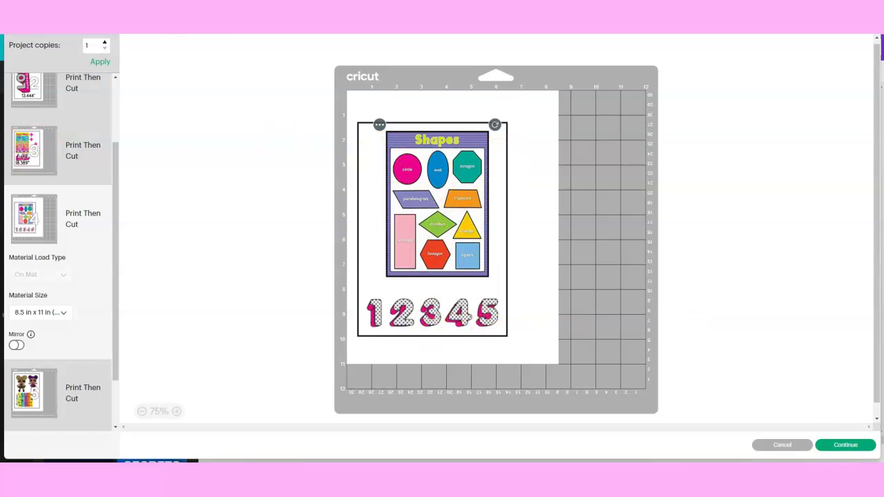
pyautogui.scroll(3, 118, 154)
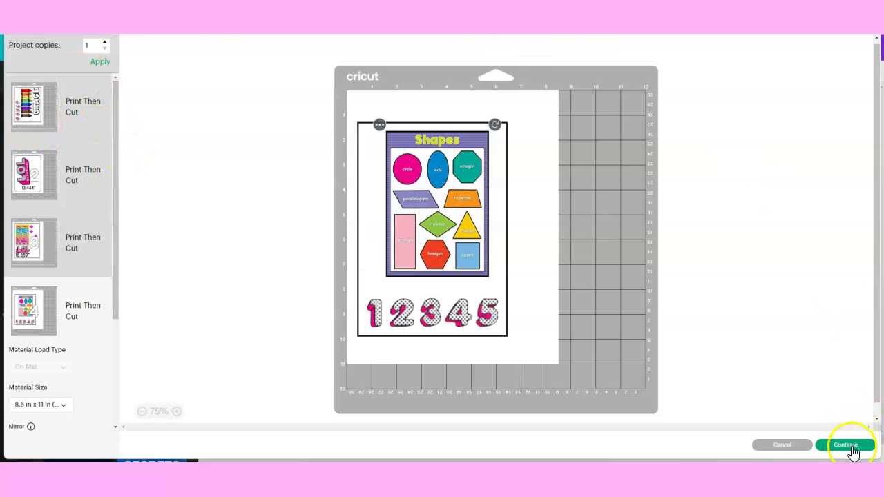
# - Select the crayon mat 1 and continue from mat preview to the make screen
pyautogui.click(33, 119)
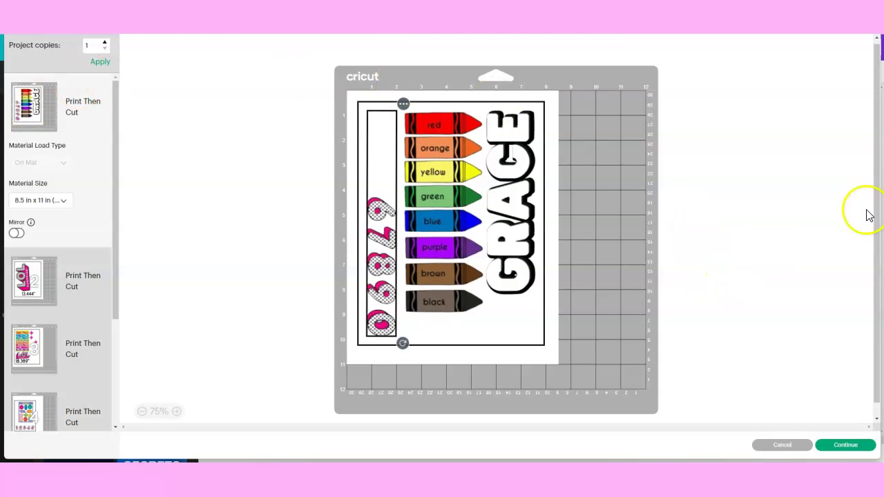
pyautogui.click(845, 447)
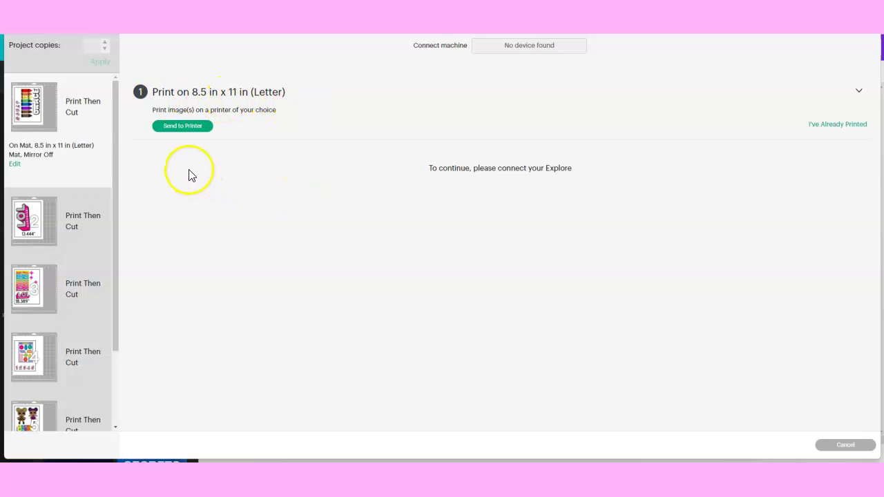
# - Send the crayon mat to the printer, bringing up Print setup for the EPSON ET-3830
pyautogui.click(179, 134)
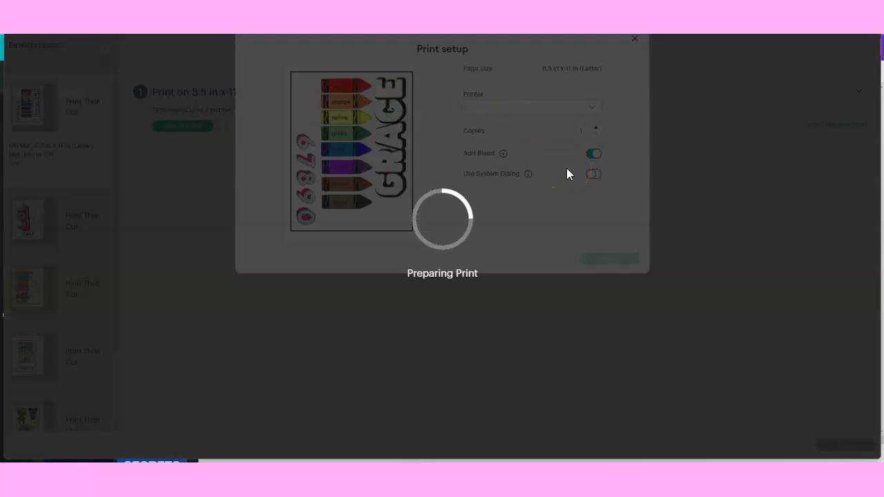
pyautogui.click(655, 222)
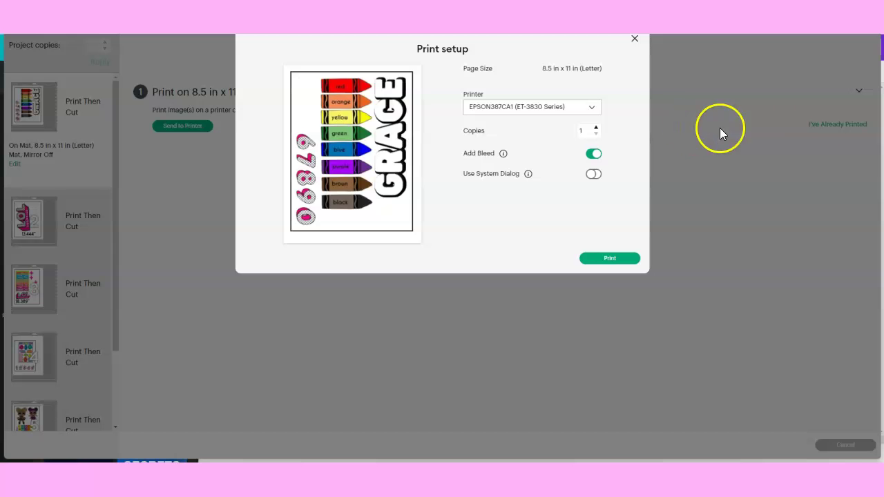
# - Close Print setup without printing and scroll down the mat list to mat 6
pyautogui.click(635, 39)
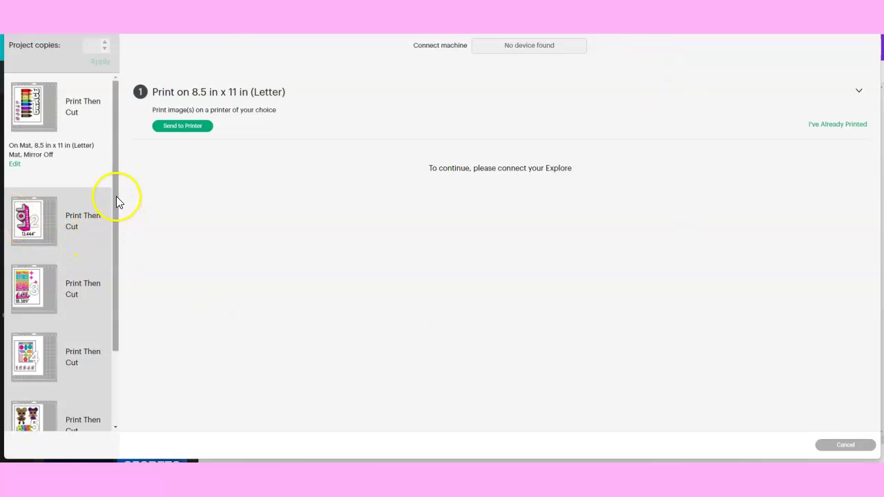
pyautogui.moveTo(116, 197); pyautogui.dragTo(122, 339)
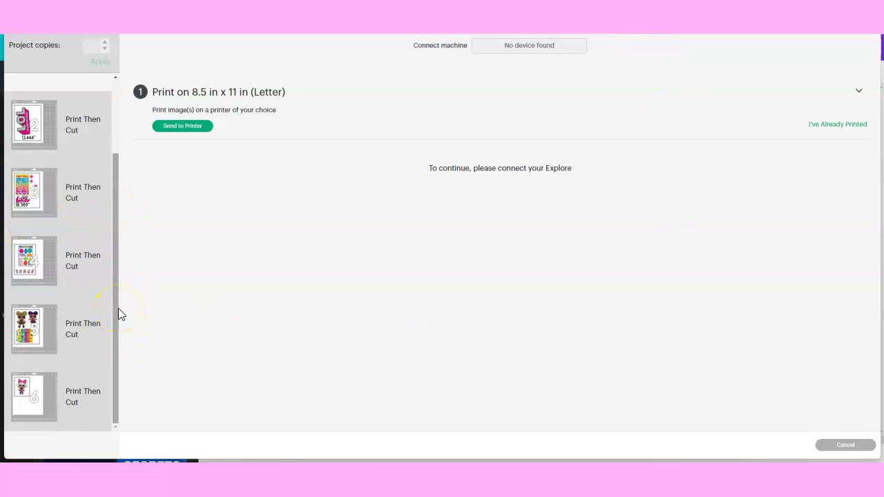
pyautogui.click(579, 303)
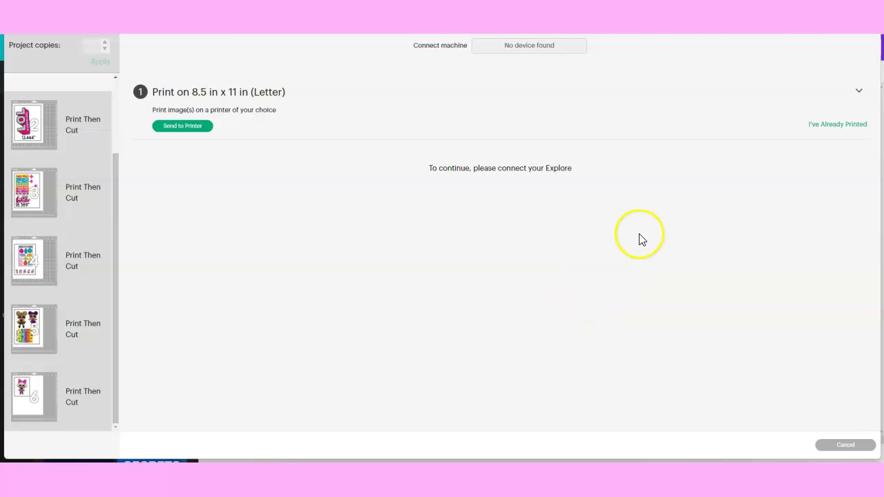